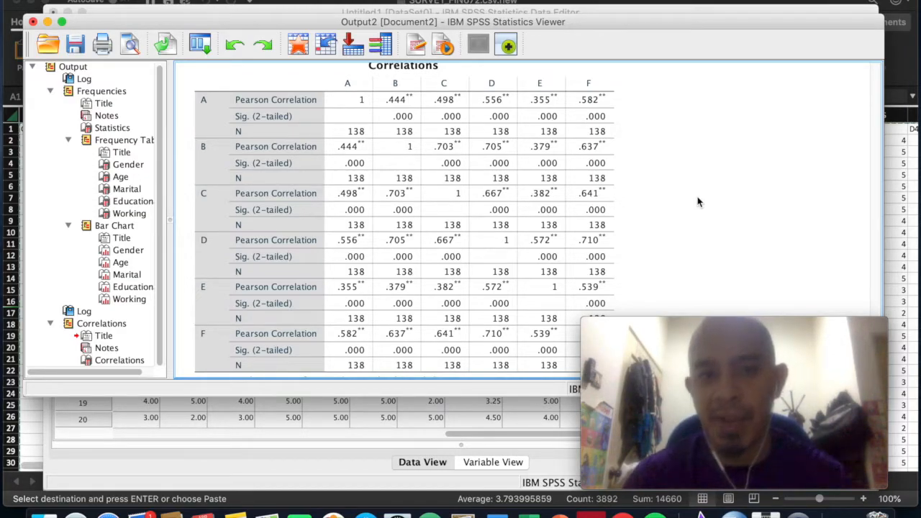
Review the Pearson correlations and significance values among variables A to F in the Correlations table
click(420, 134)
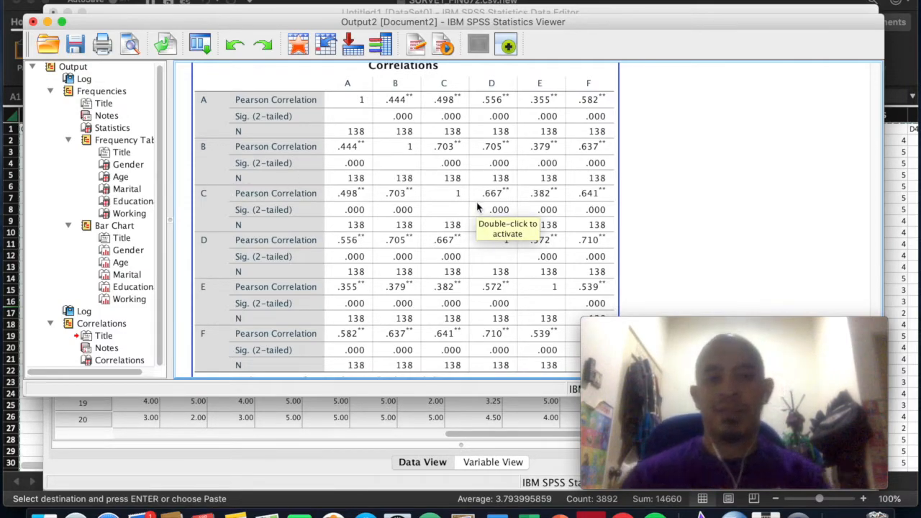
scroll(477, 208, down, 3)
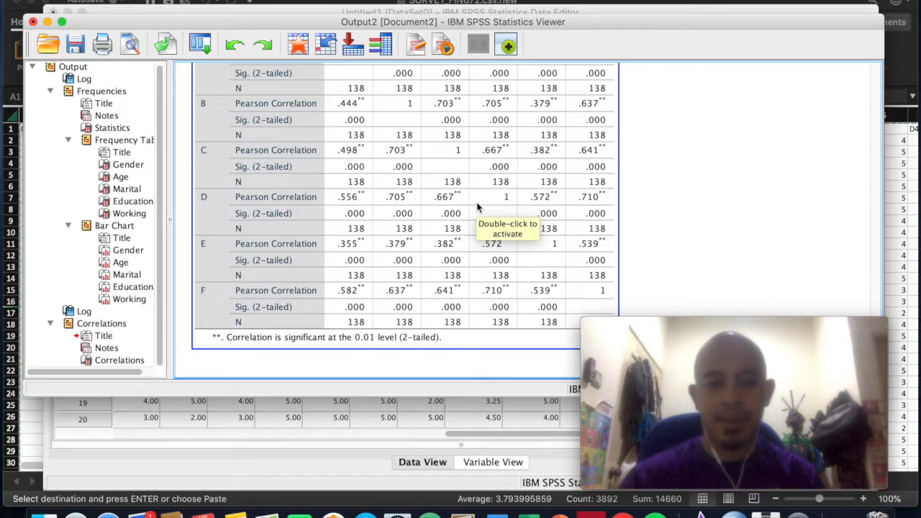
scroll(477, 208, up, 10)
scroll(477, 208, down, 8)
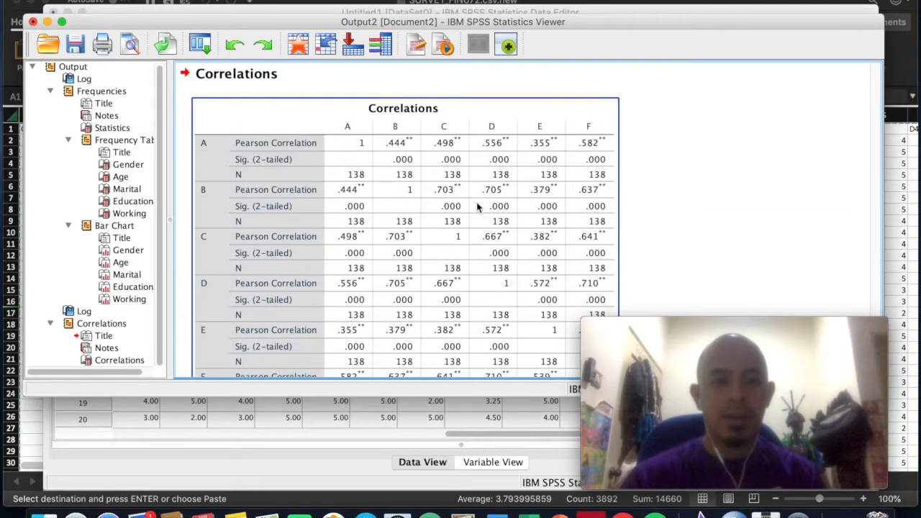
scroll(439, 124, down, 1)
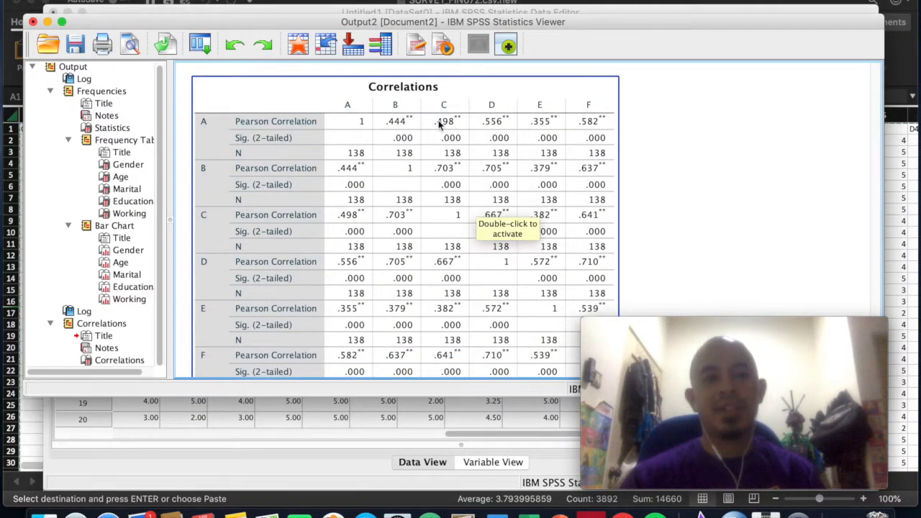
scroll(439, 124, down, 1)
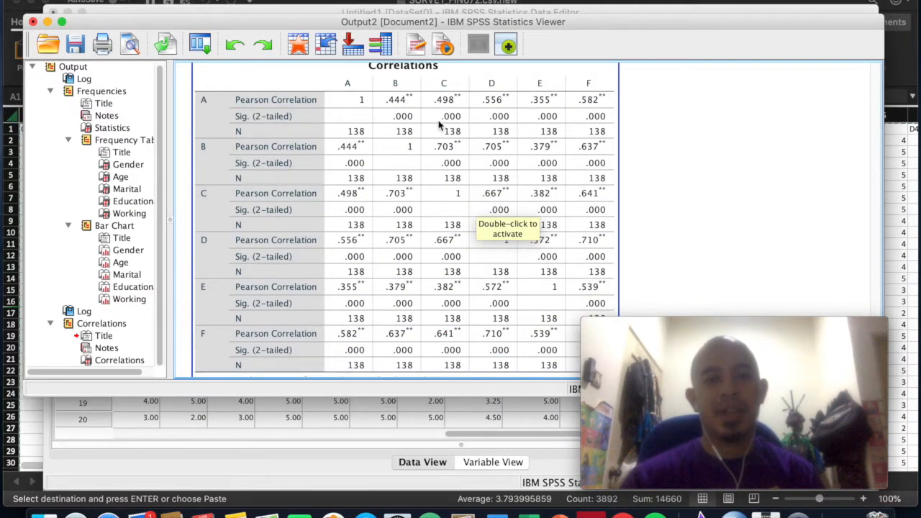
Start a linear regression with F as the dependent variable
click(411, 2)
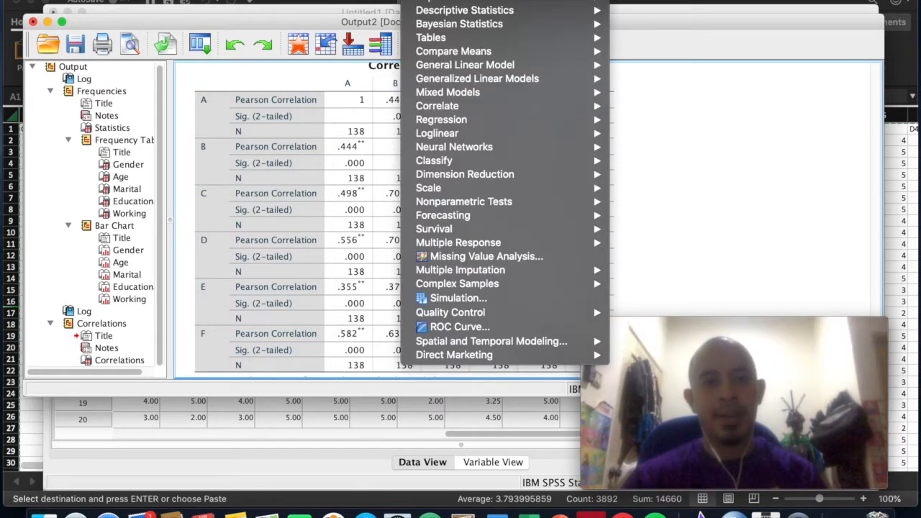
mouse_move(454, 121)
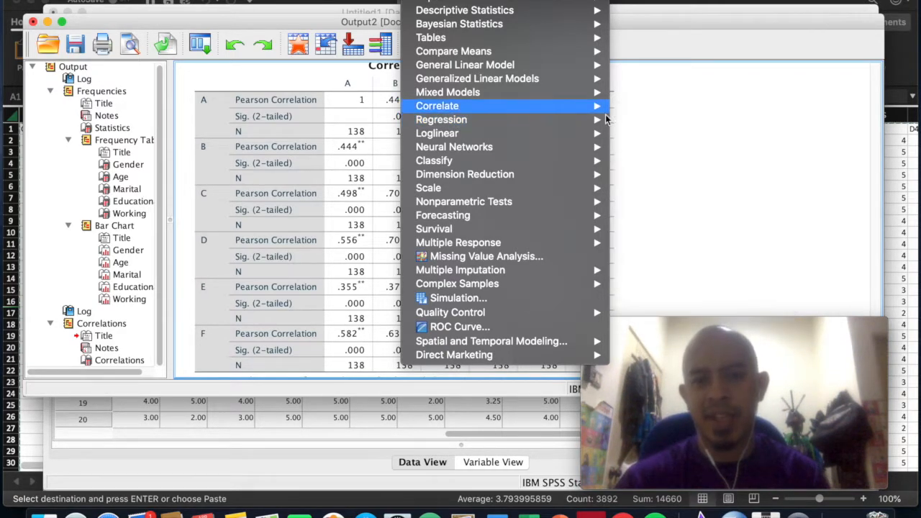
mouse_move(597, 120)
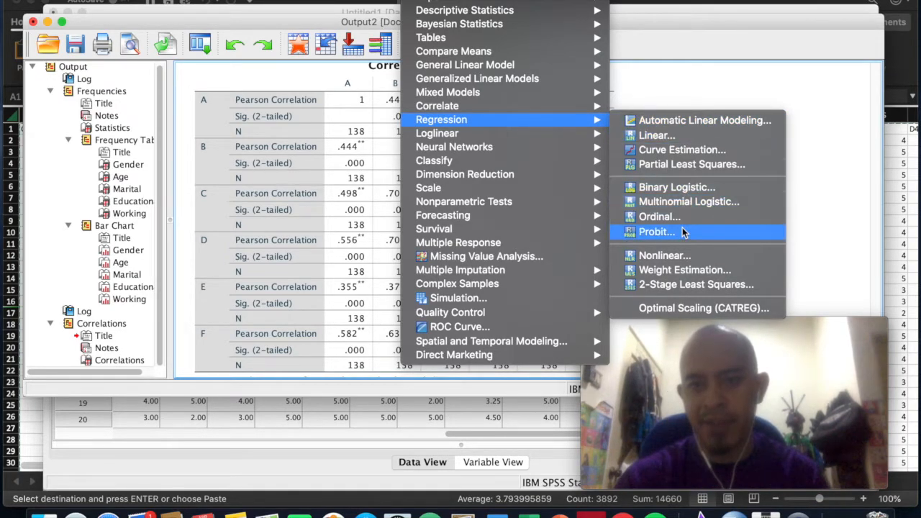
click(681, 140)
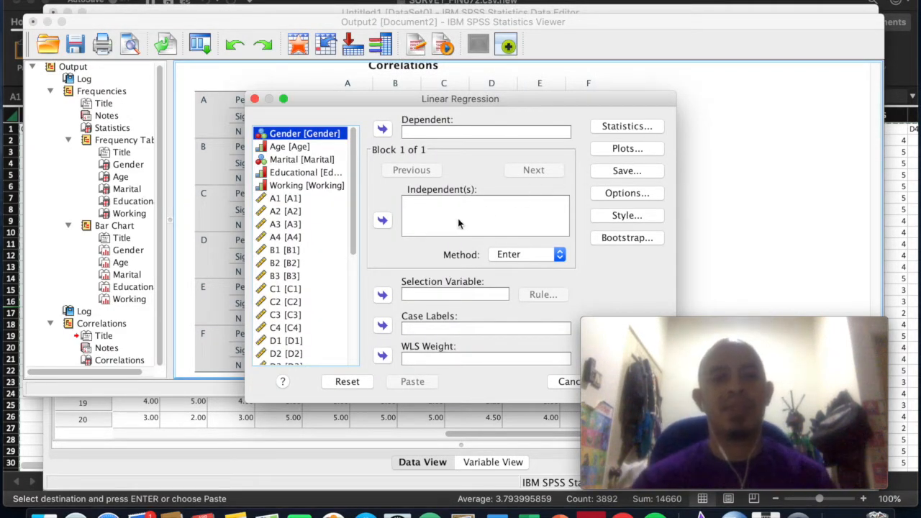
drag(353, 179, 356, 319)
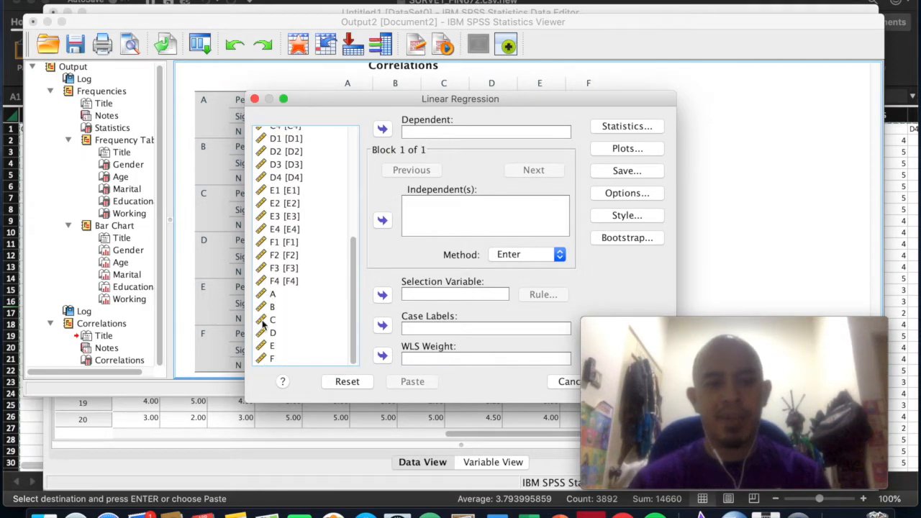
click(288, 358)
click(382, 128)
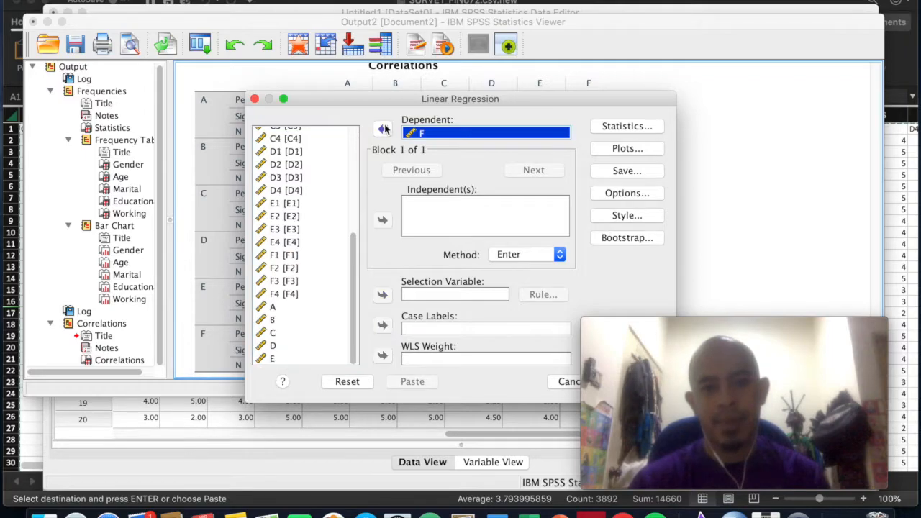
Add variables A, B, C, D and E as the independent variables of the regression
click(291, 307)
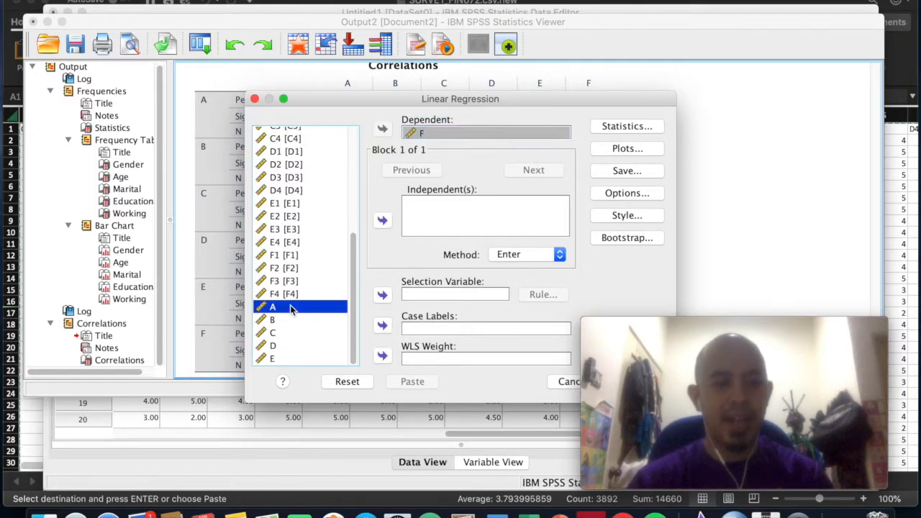
shift+click(276, 360)
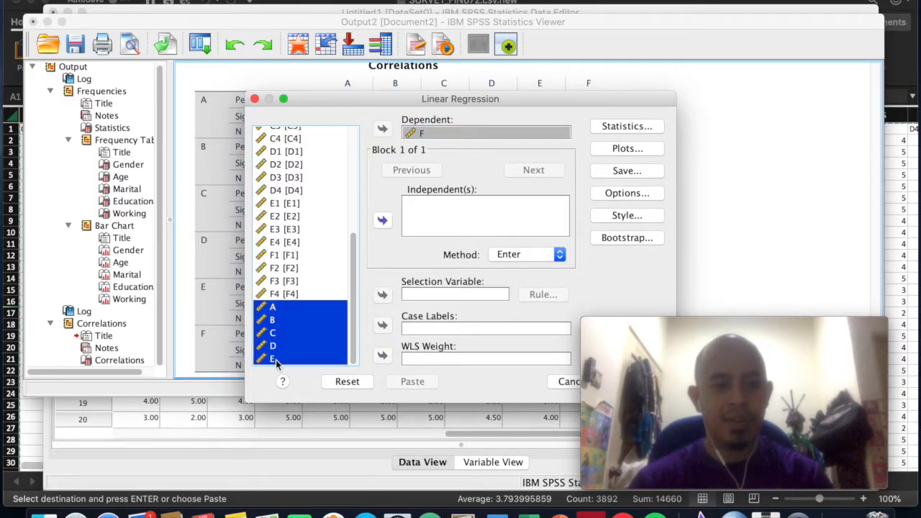
click(382, 220)
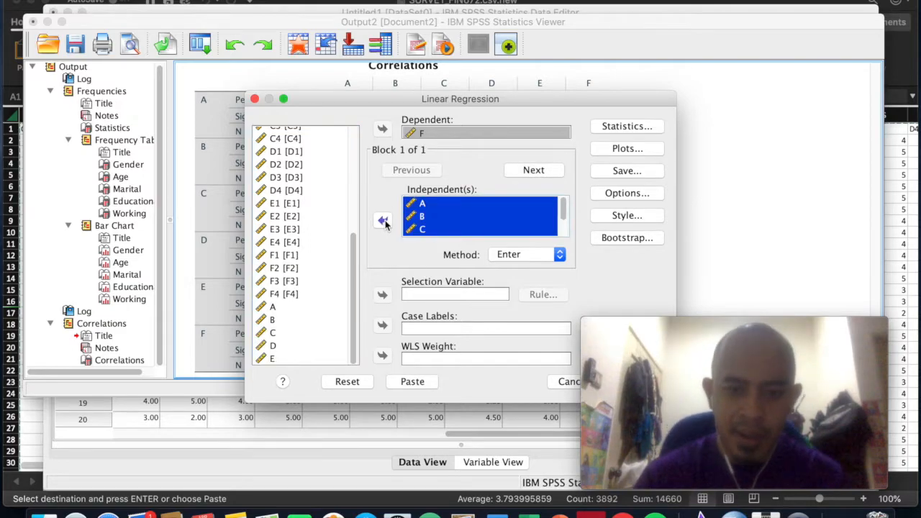
Include the Durbin-Watson residual statistic in the regression, keeping Estimates and Model fit, without requesting any plots
click(622, 128)
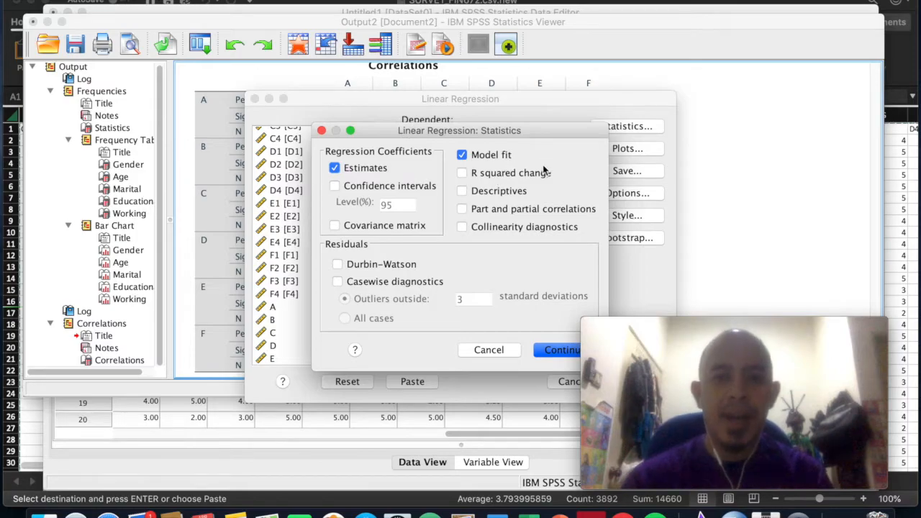
click(336, 265)
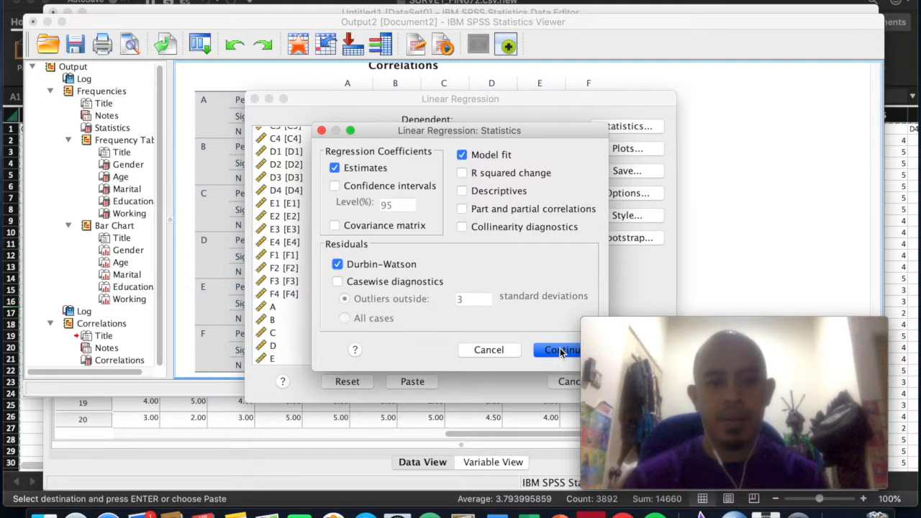
click(561, 351)
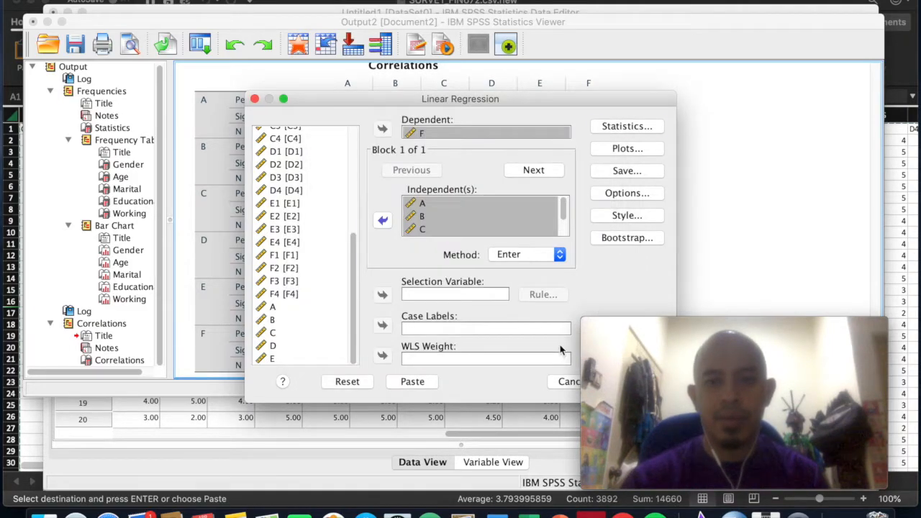
click(616, 151)
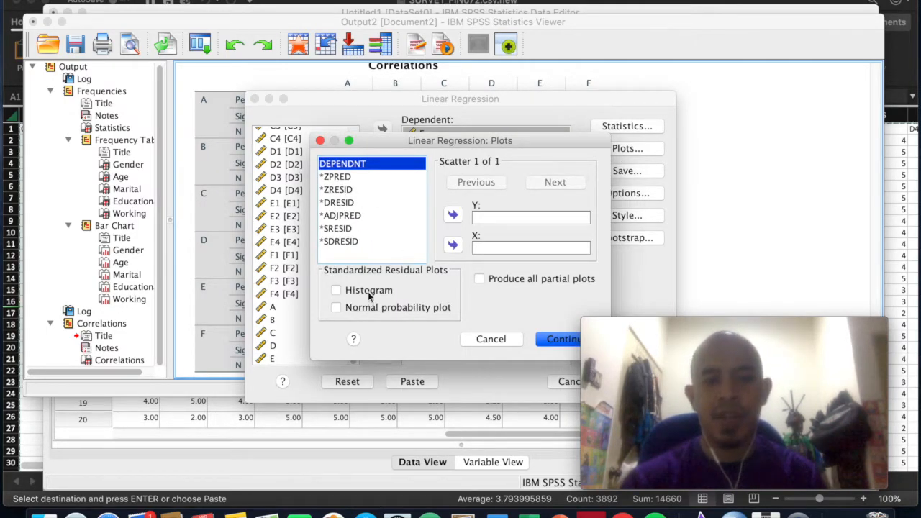
click(487, 339)
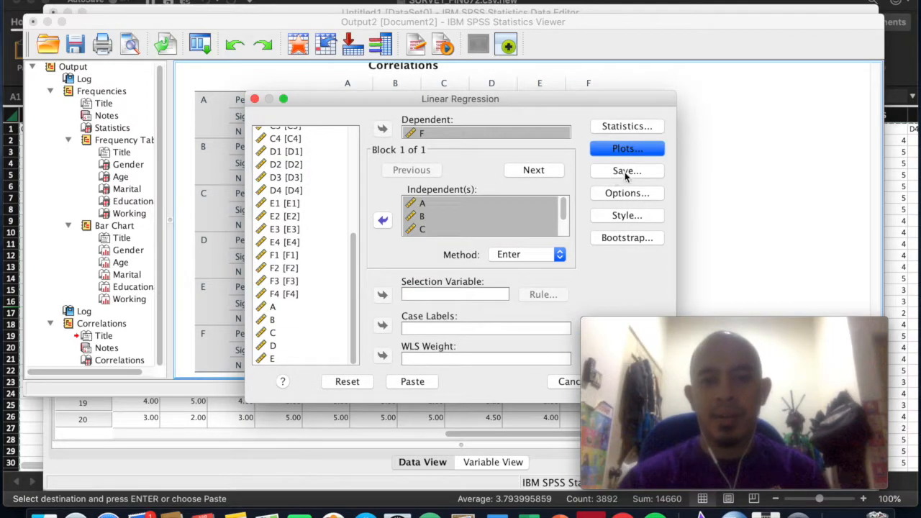
Keep Enter as the variable entry method and run the linear regression
drag(518, 102, 407, 75)
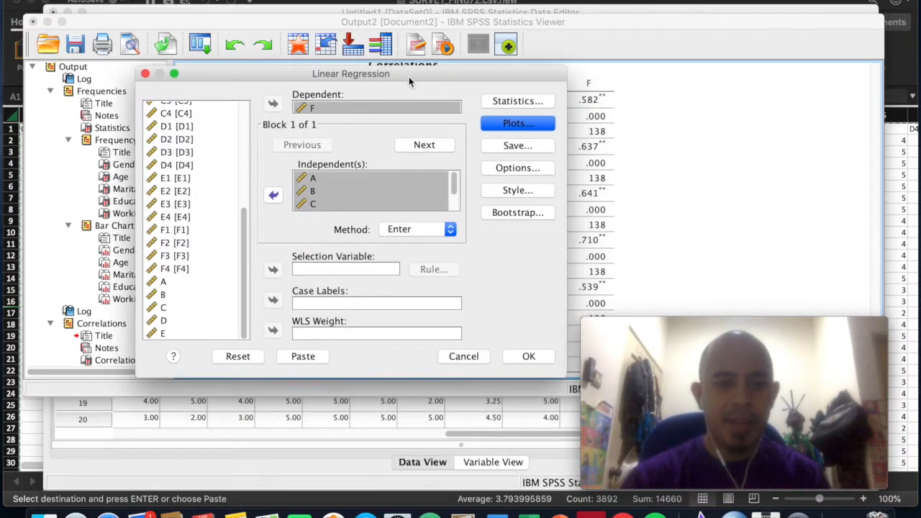
click(446, 228)
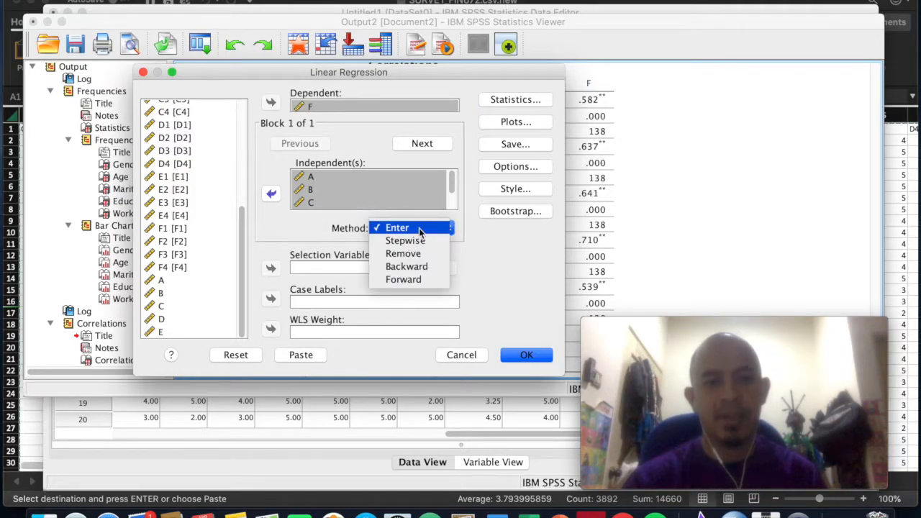
click(420, 228)
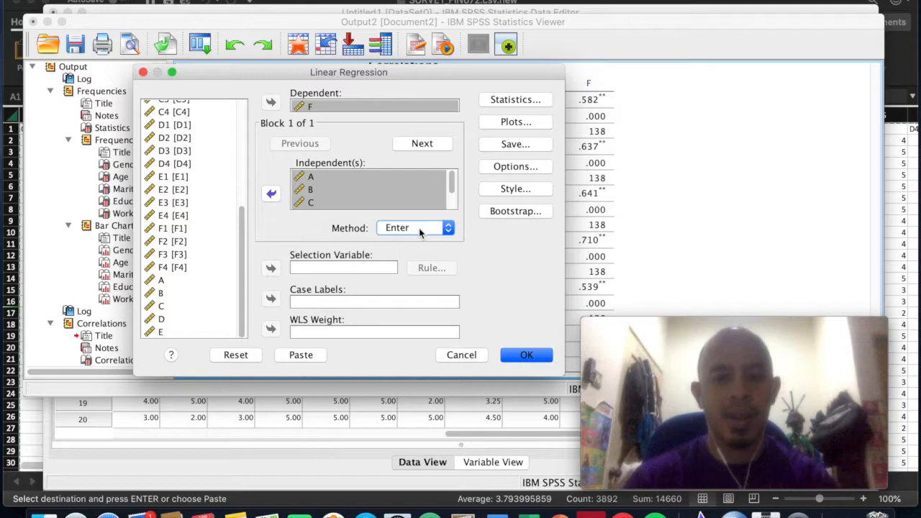
click(446, 228)
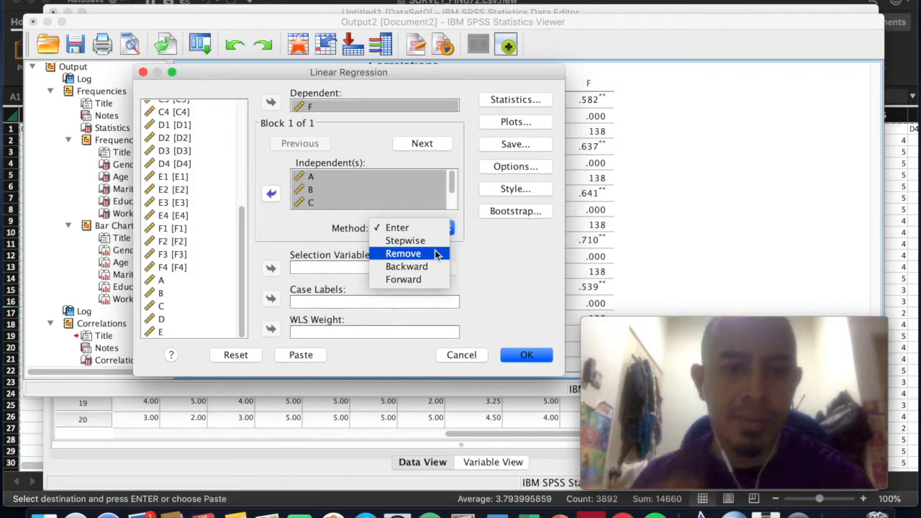
click(434, 227)
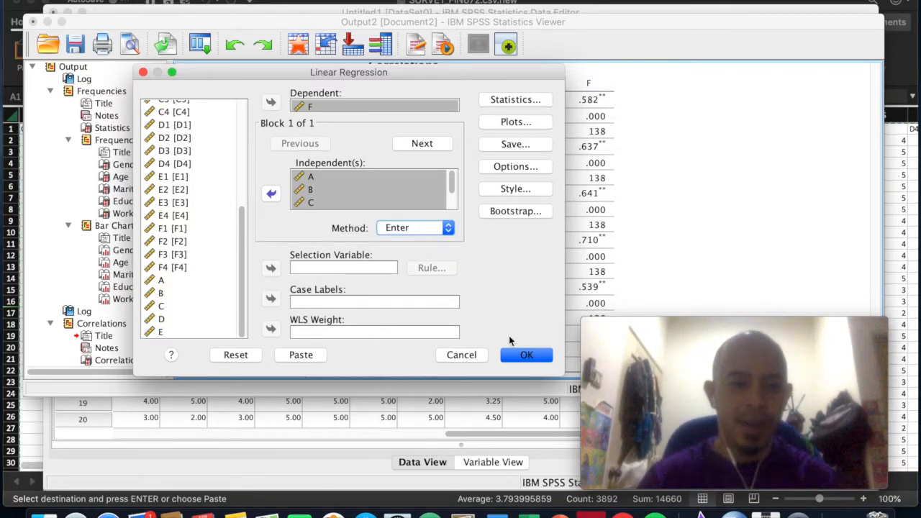
click(524, 355)
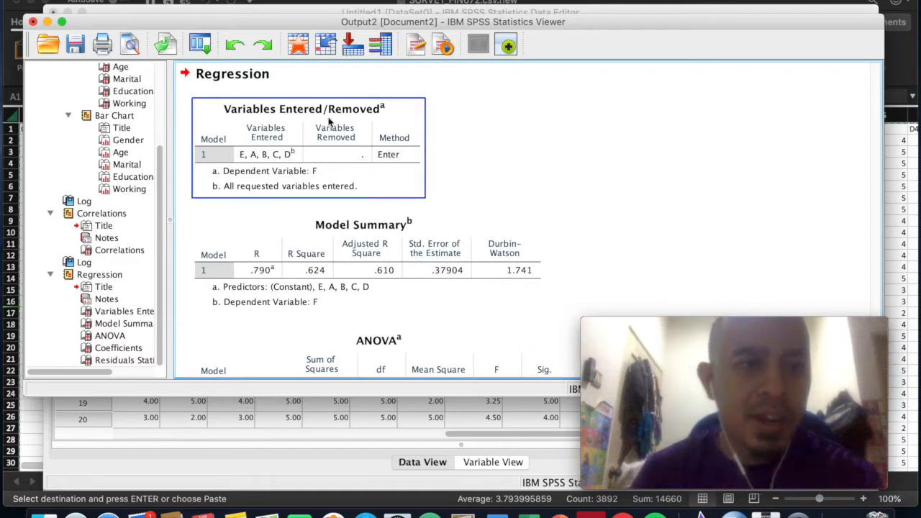
Look over the regression output from the Variables Entered/Removed table through the Coefficients table
scroll(557, 161, down, 3)
scroll(557, 161, up, 4)
scroll(557, 162, up, 1)
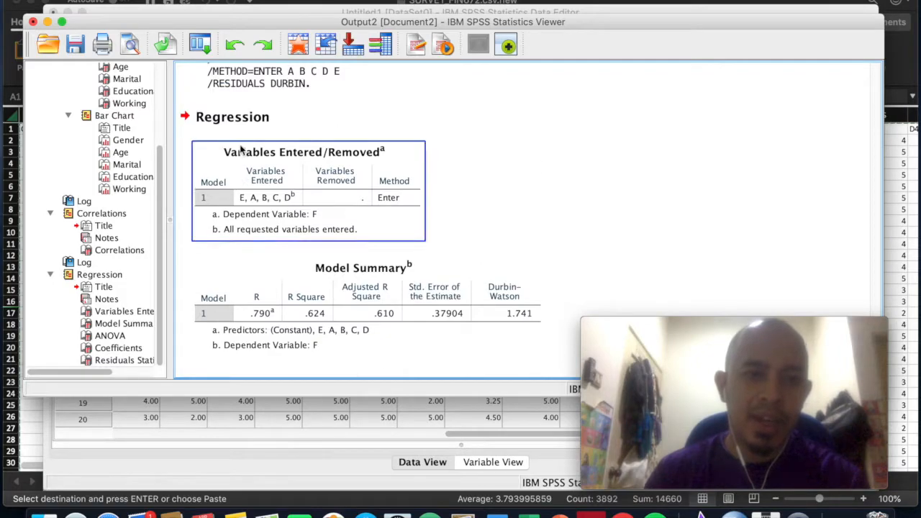
scroll(580, 274, down, 8)
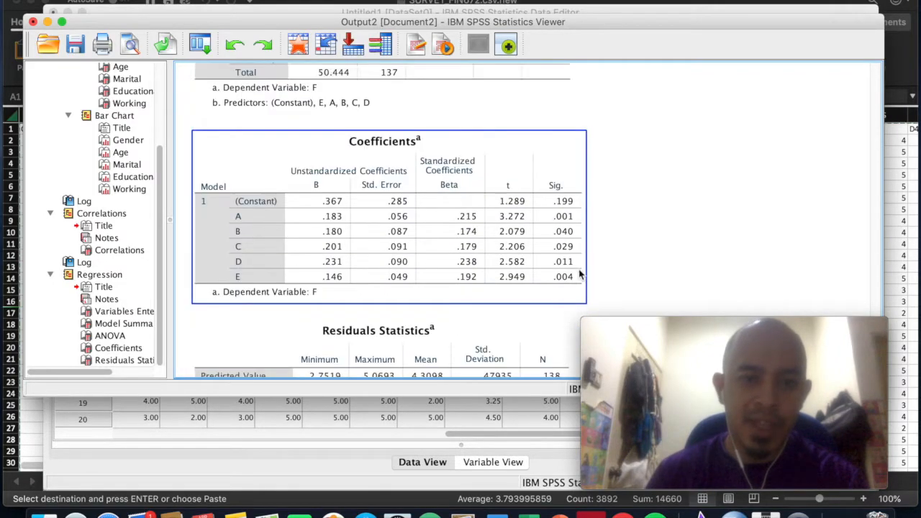
scroll(580, 274, up, 8)
scroll(579, 274, down, 3)
scroll(579, 274, up, 2)
scroll(579, 275, down, 1)
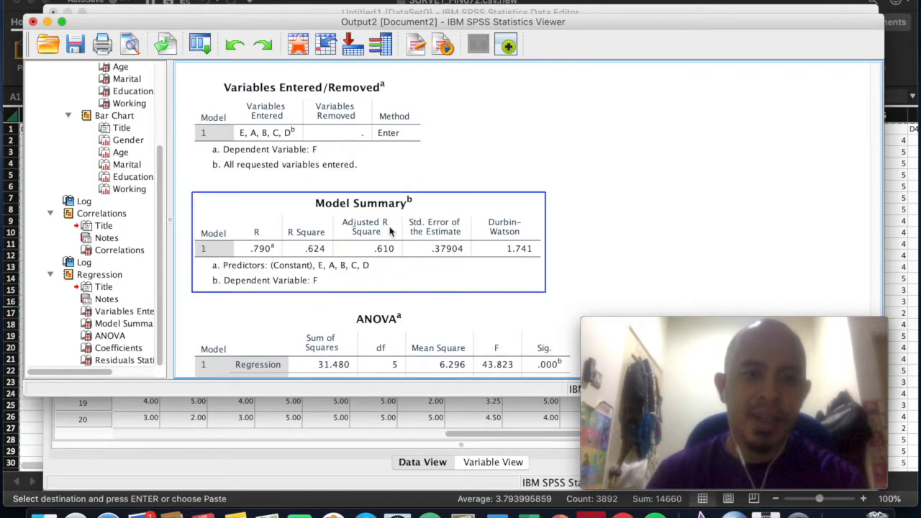
Examine the Variables Entered/Removed table for the entered predictors, the method and the dependent variable
scroll(522, 176, up, 3)
click(262, 209)
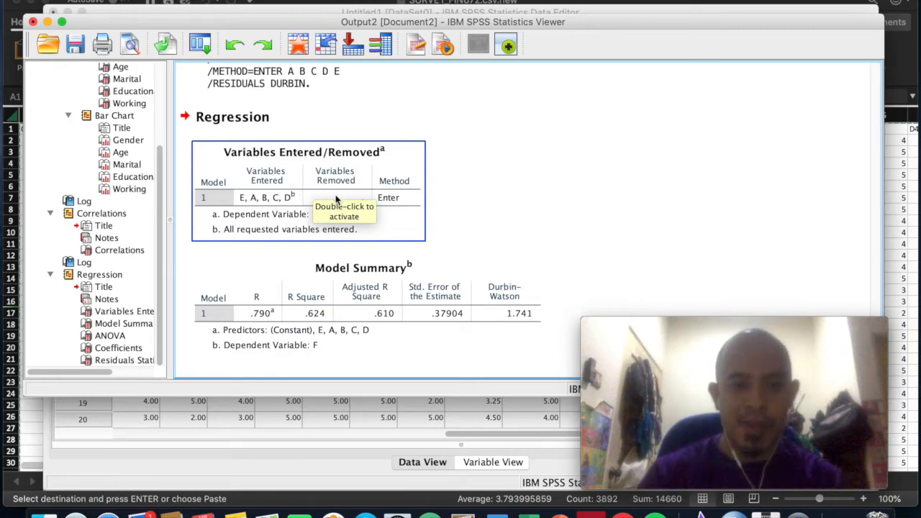
click(306, 316)
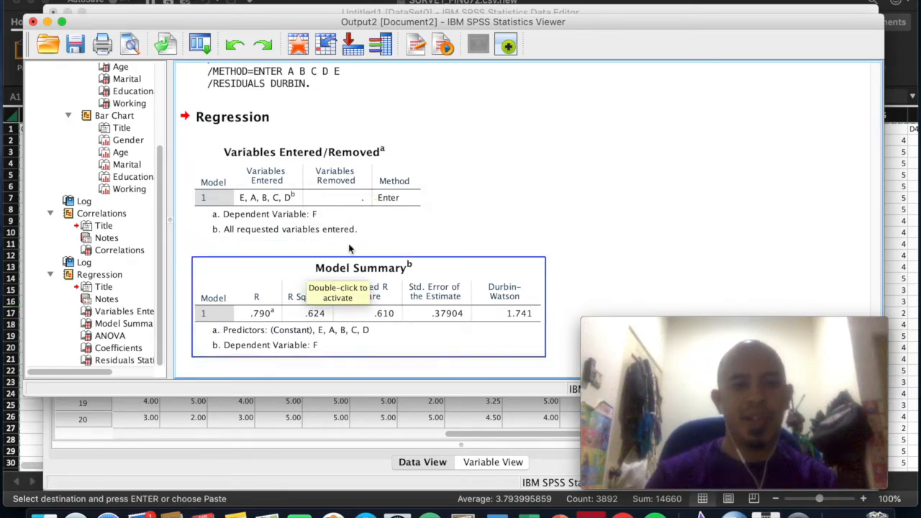
click(310, 229)
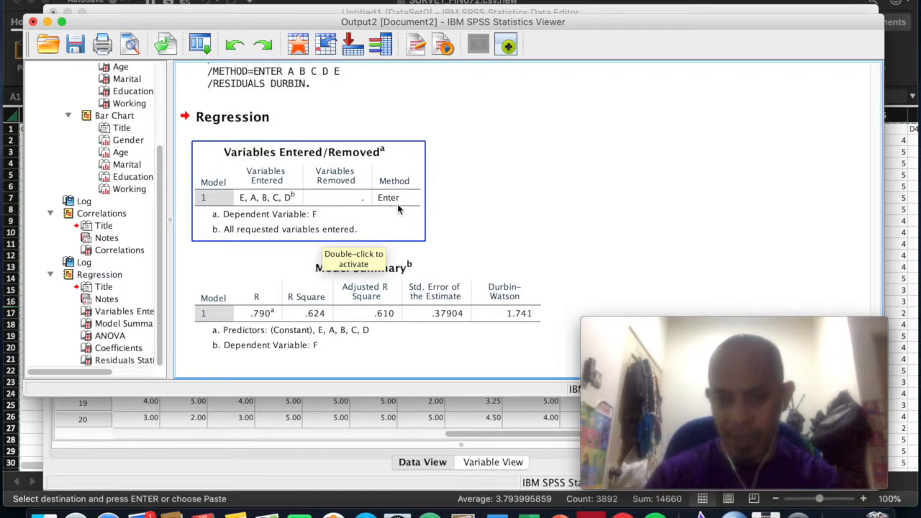
click(512, 189)
click(261, 230)
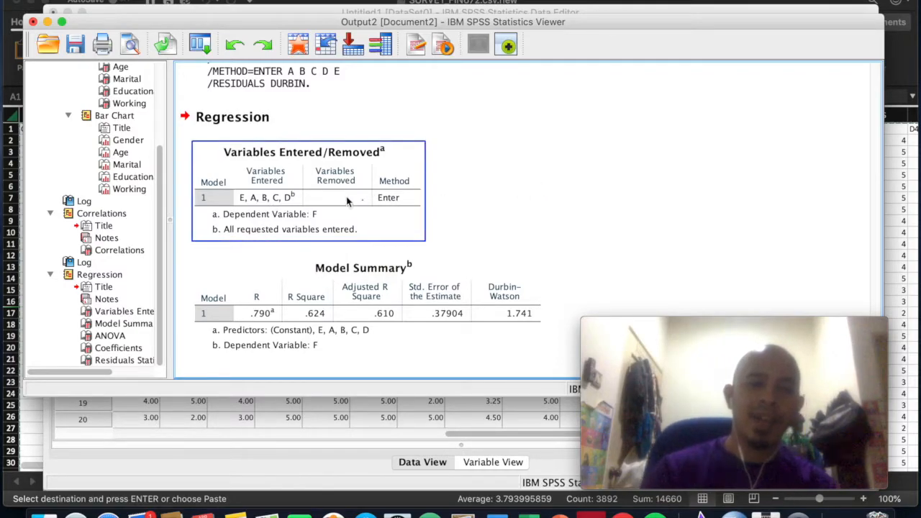
click(624, 205)
Examine R, R Square and Durbin-Watson in the Model Summary, and the significance of the regression in the ANOVA table
scroll(625, 205, down, 5)
scroll(624, 205, up, 1)
click(315, 258)
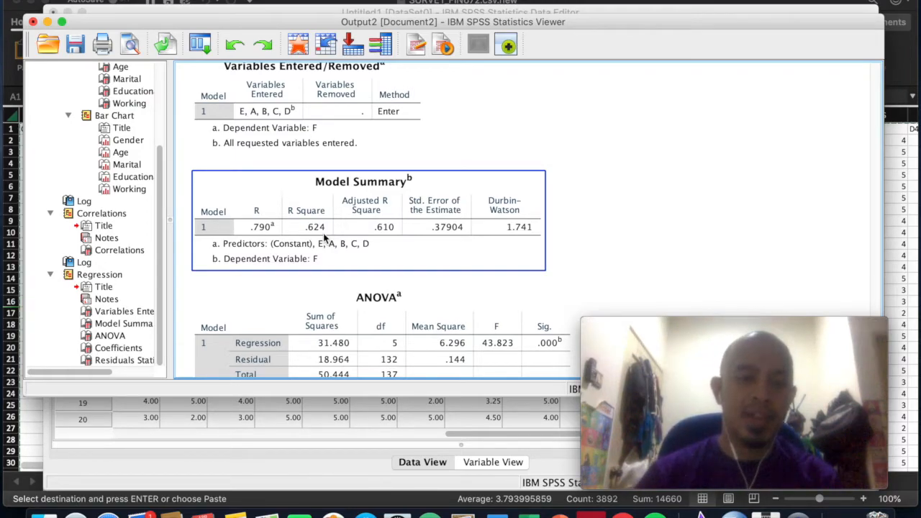
click(371, 356)
scroll(368, 355, down, 2)
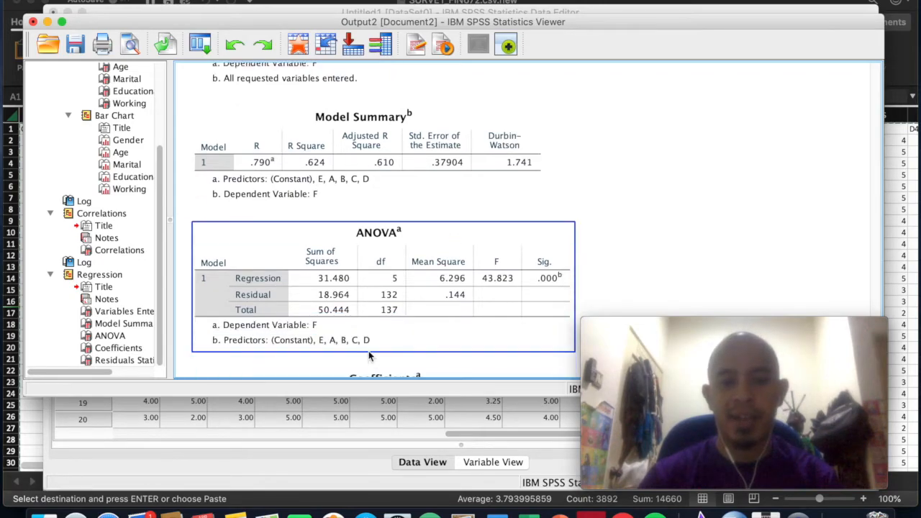
scroll(368, 354, down, 2)
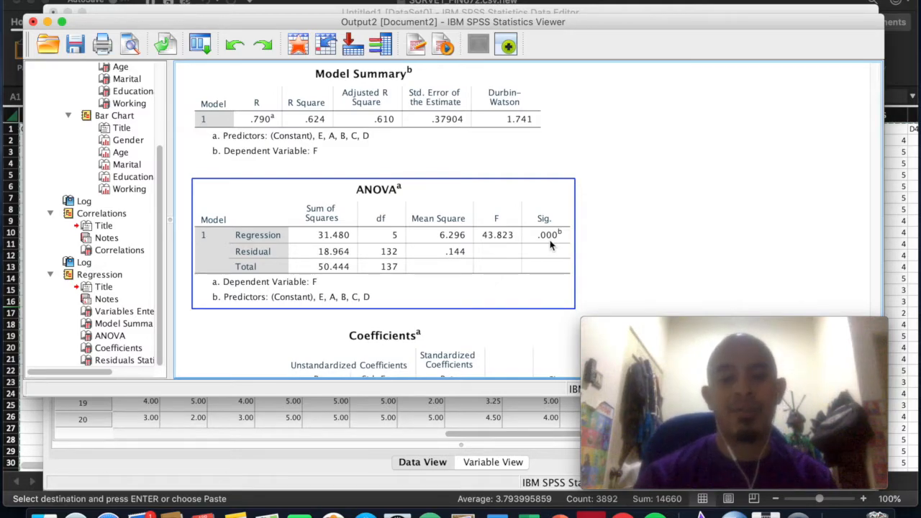
Examine the Coefficients table below ANOVA, including its unstandardized and standardized coefficients for the constant and predictors A to E
scroll(550, 245, down, 4)
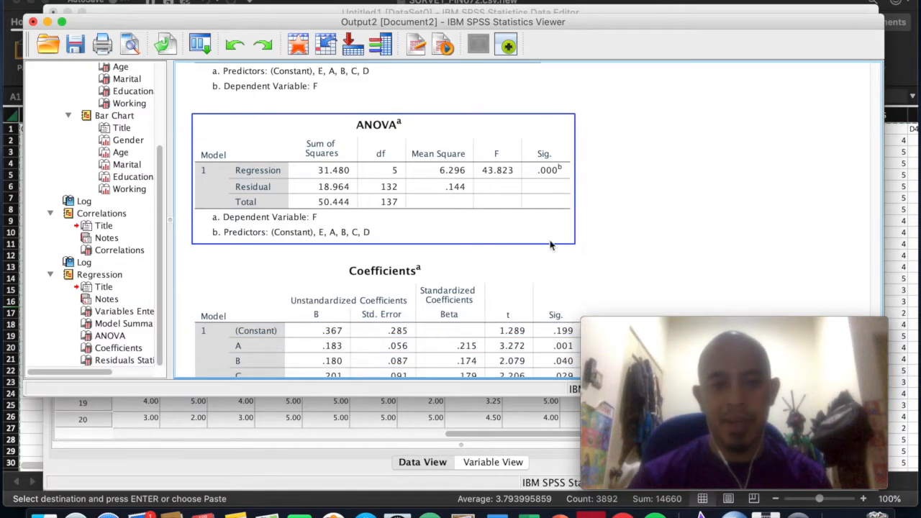
click(522, 259)
scroll(522, 259, down, 3)
scroll(524, 256, up, 4)
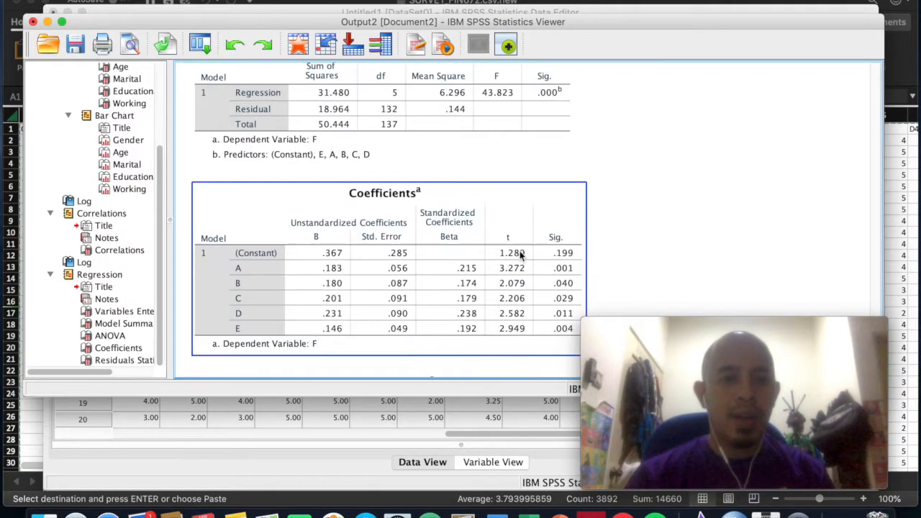
scroll(520, 256, down, 1)
scroll(520, 256, down, 1)
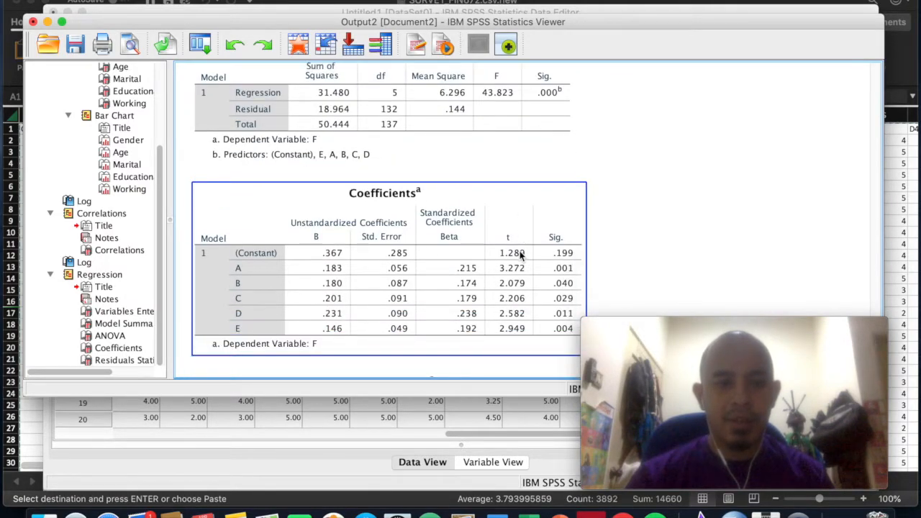
scroll(521, 255, up, 1)
scroll(410, 309, down, 1)
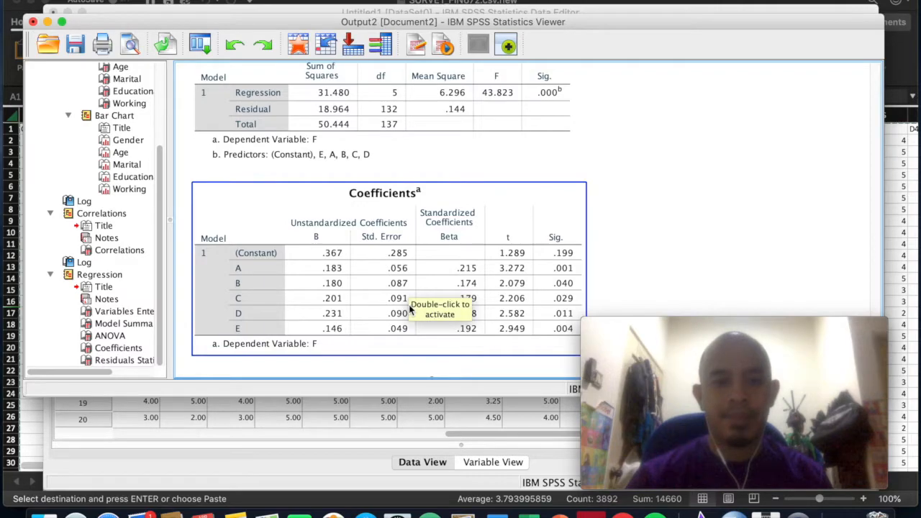
click(646, 200)
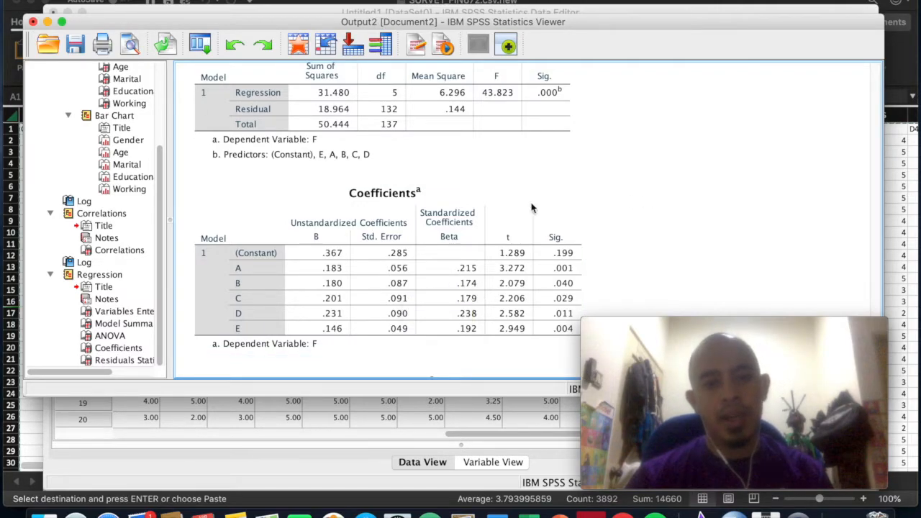
click(431, 269)
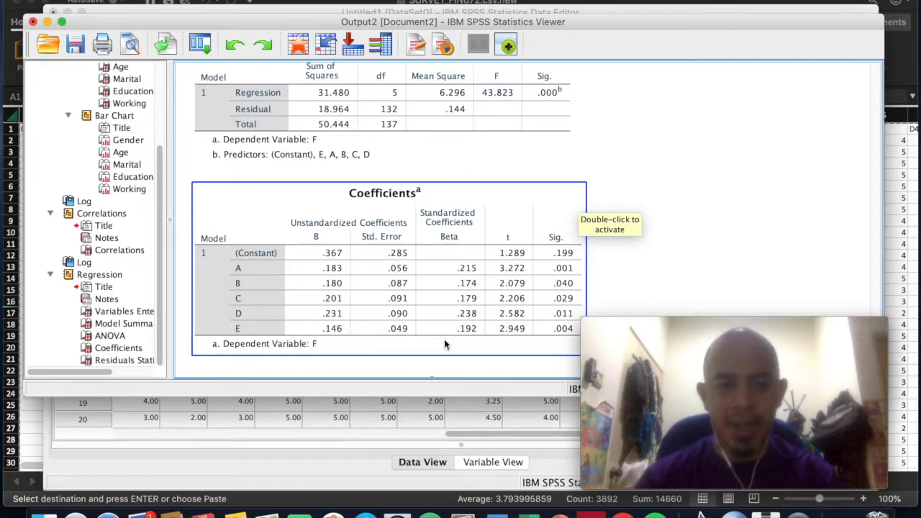
click(404, 319)
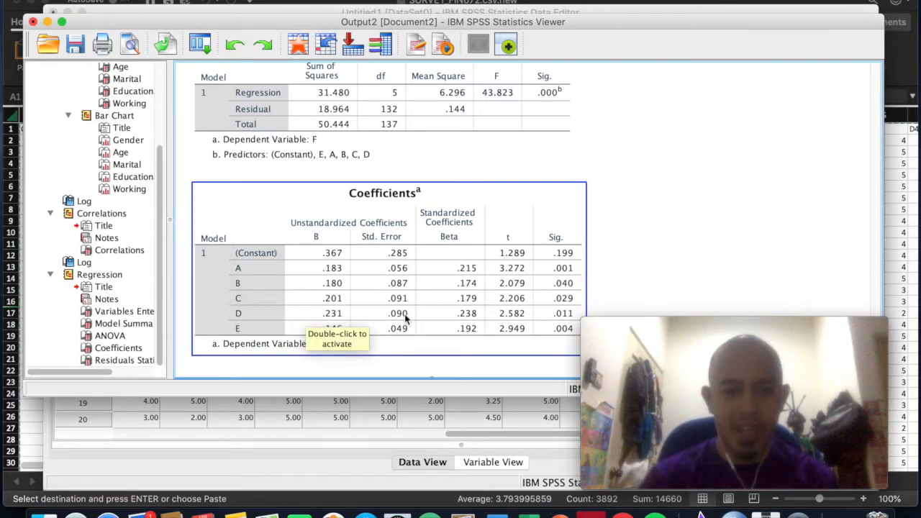
click(660, 263)
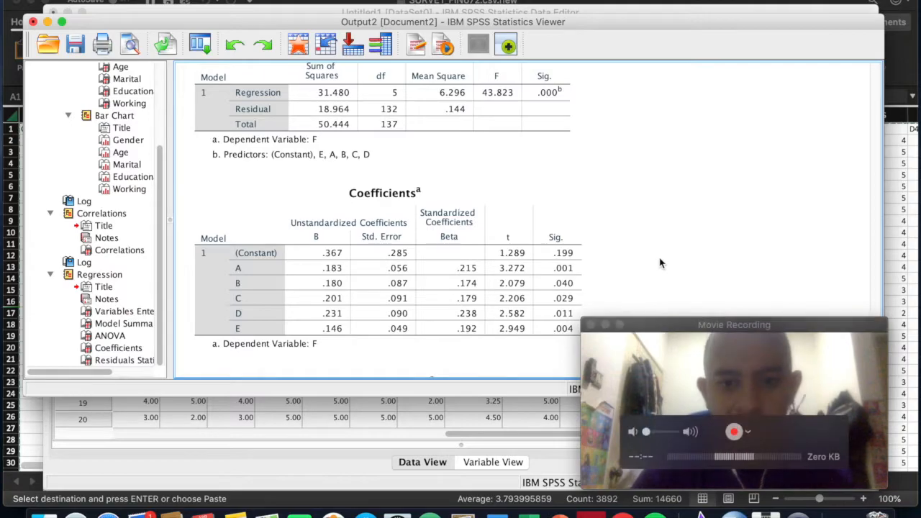
Identify the predictor rows A to E in the Coefficients table and the dependent variable named in its footnote
scroll(660, 263, down, 3)
click(414, 234)
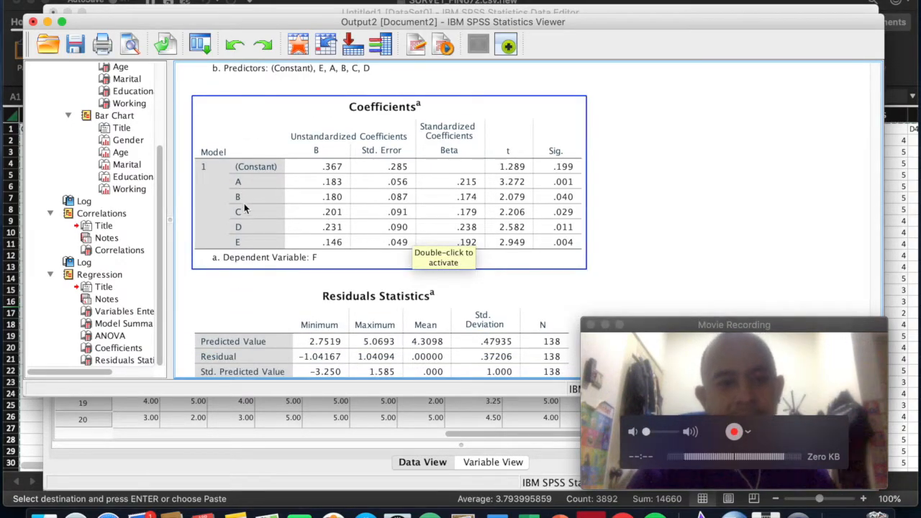
click(288, 276)
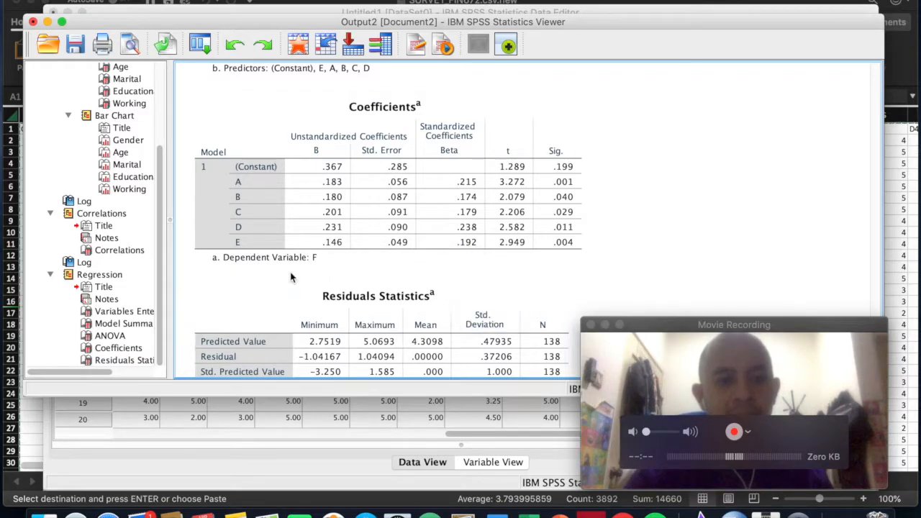
click(291, 257)
click(653, 199)
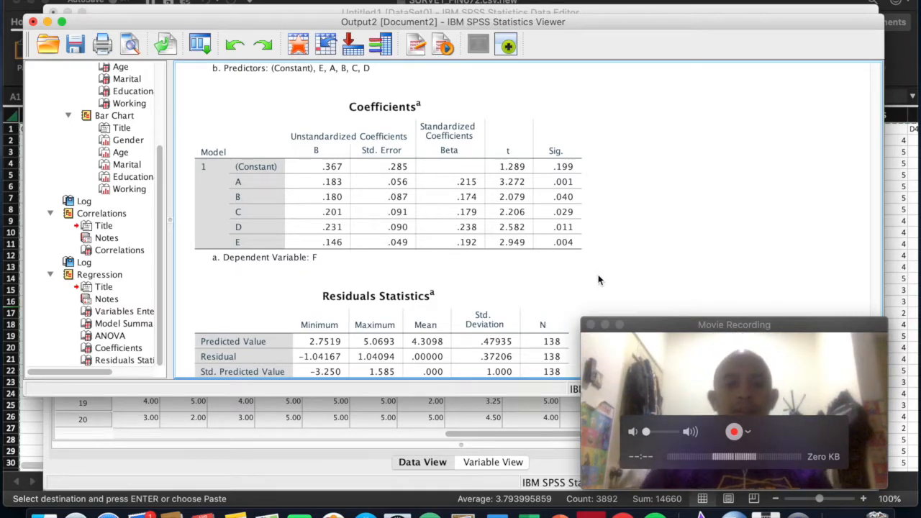
click(650, 359)
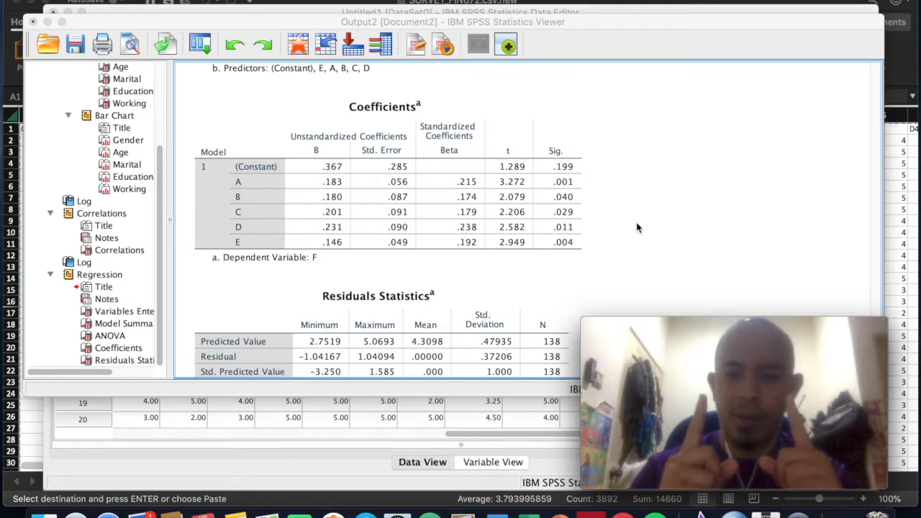
click(265, 182)
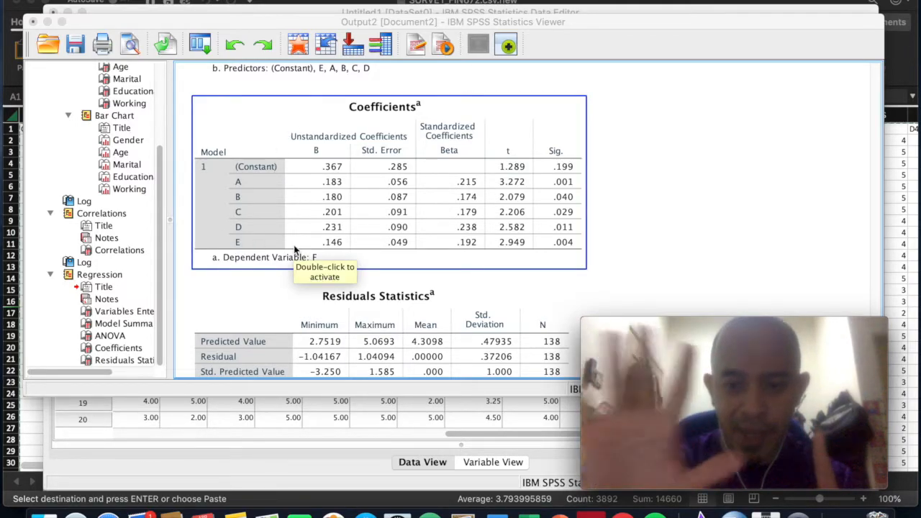
click(301, 274)
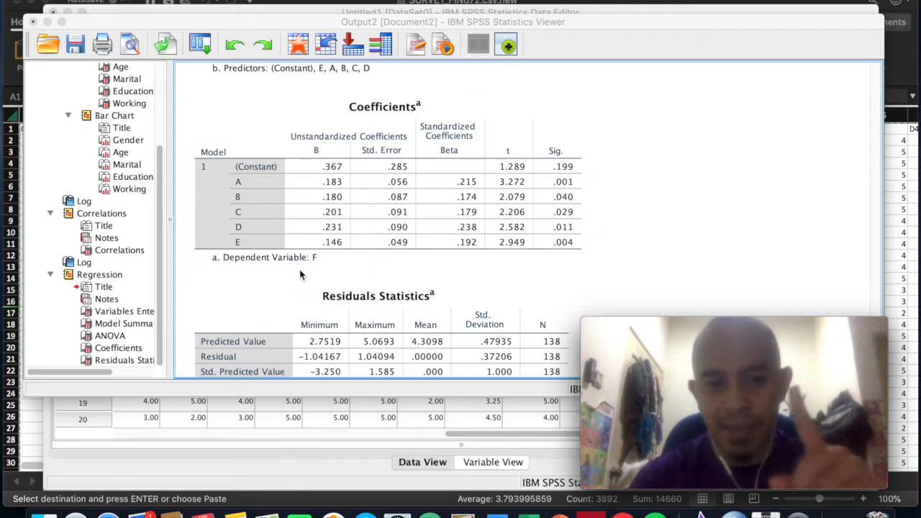
click(302, 267)
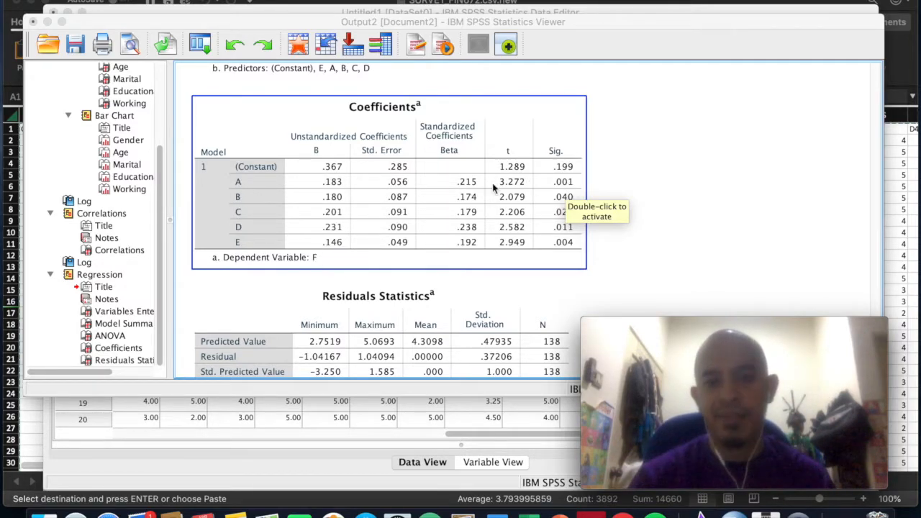
Check the Sig. value and the unstandardized B of each predictor in the Coefficients table
click(682, 245)
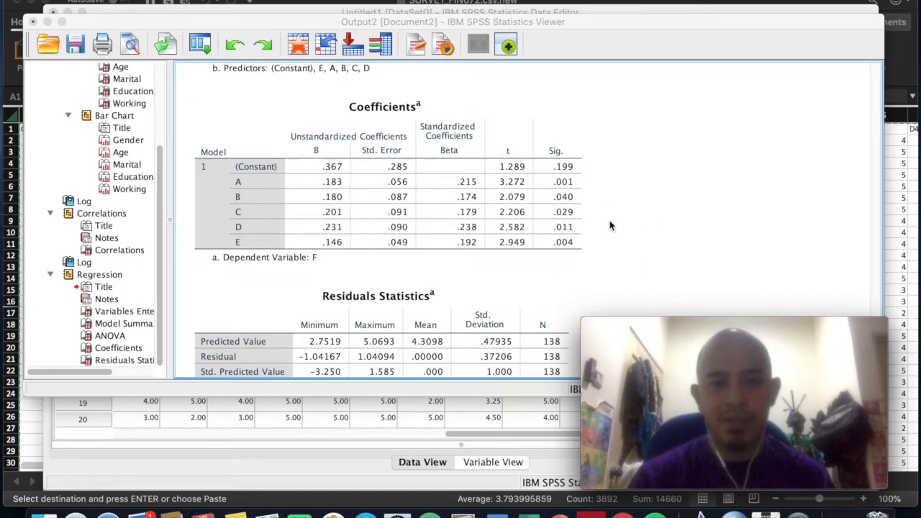
click(589, 216)
click(594, 232)
click(582, 237)
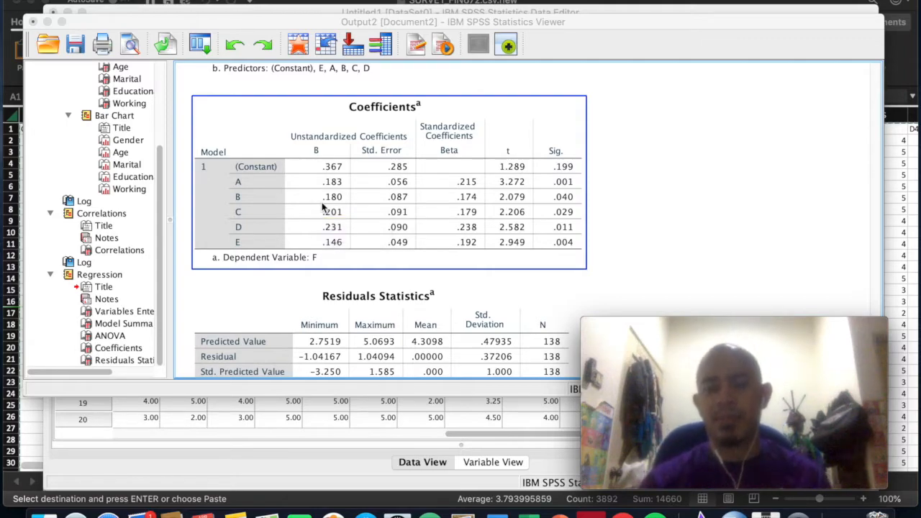
click(331, 283)
click(293, 187)
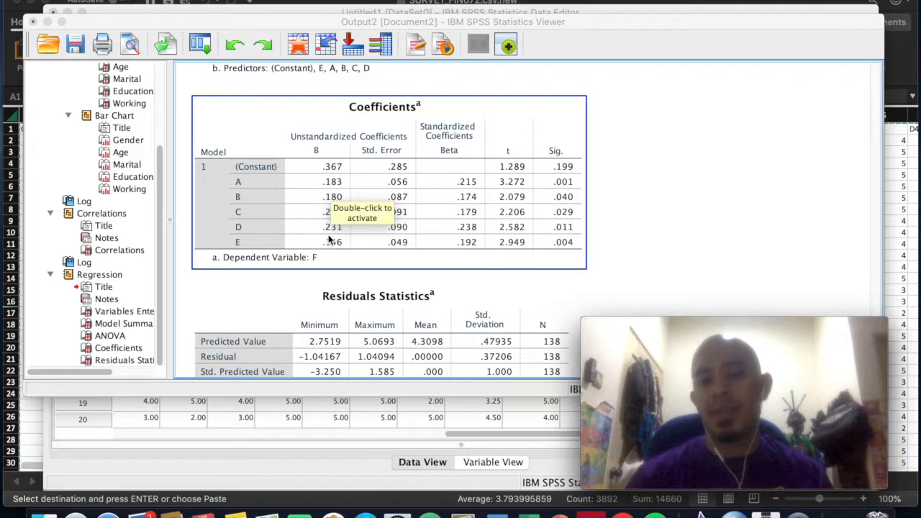
Glance at the Residuals Statistics table and recheck the t and Sig. values of predictors A to E under Coefficients
click(408, 292)
scroll(408, 291, down, 3)
click(715, 199)
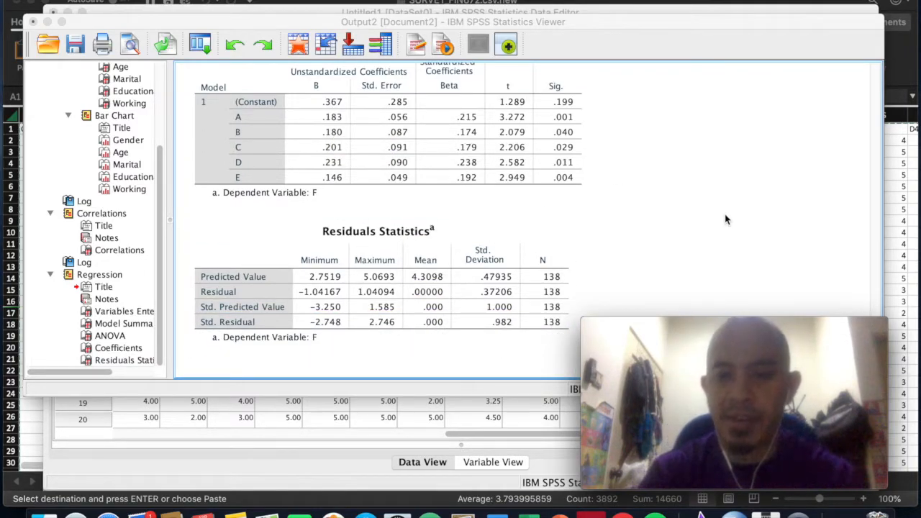
click(532, 145)
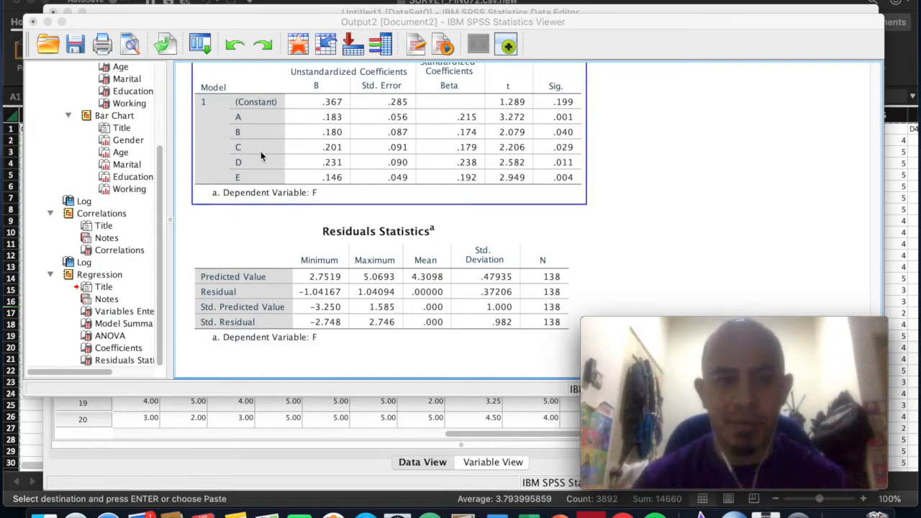
scroll(532, 146, up, 1)
scroll(533, 145, up, 4)
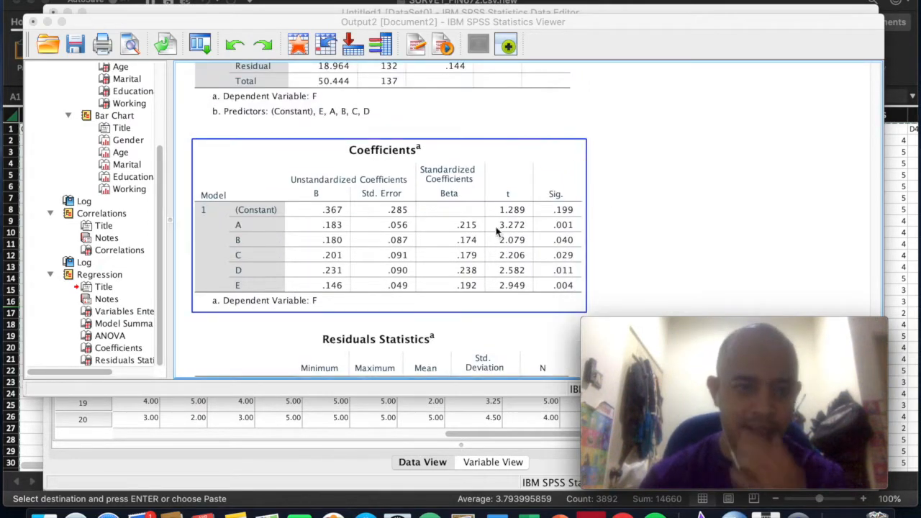
click(684, 199)
Examine the minimum, maximum, mean, standard deviation and N in the Residuals Statistics table
scroll(685, 200, down, 4)
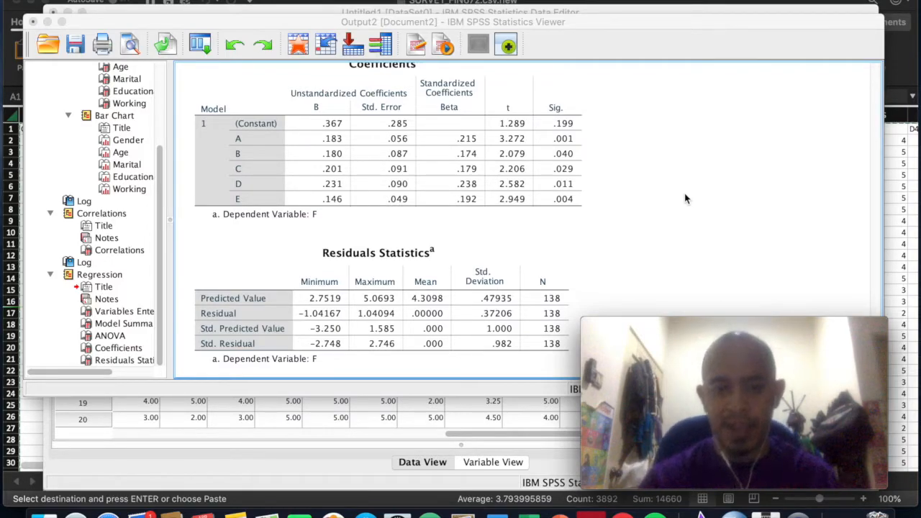
click(309, 301)
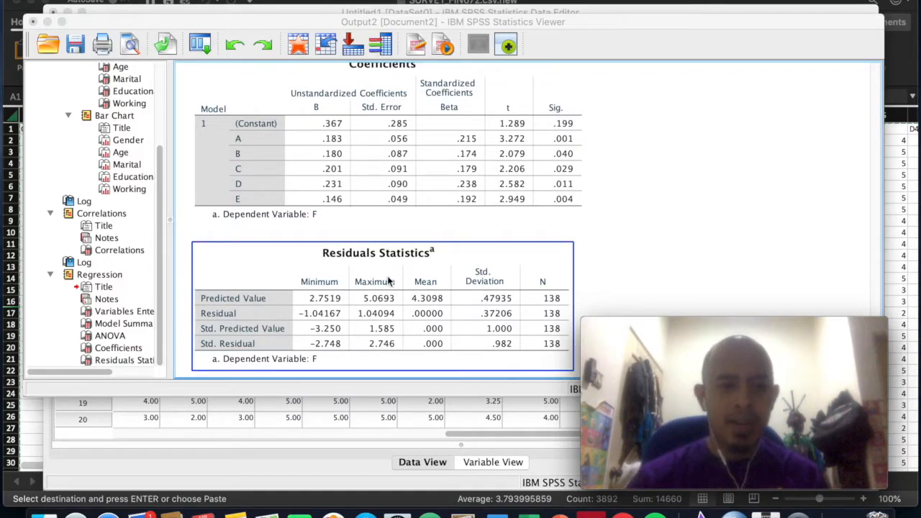
scroll(496, 311, down, 2)
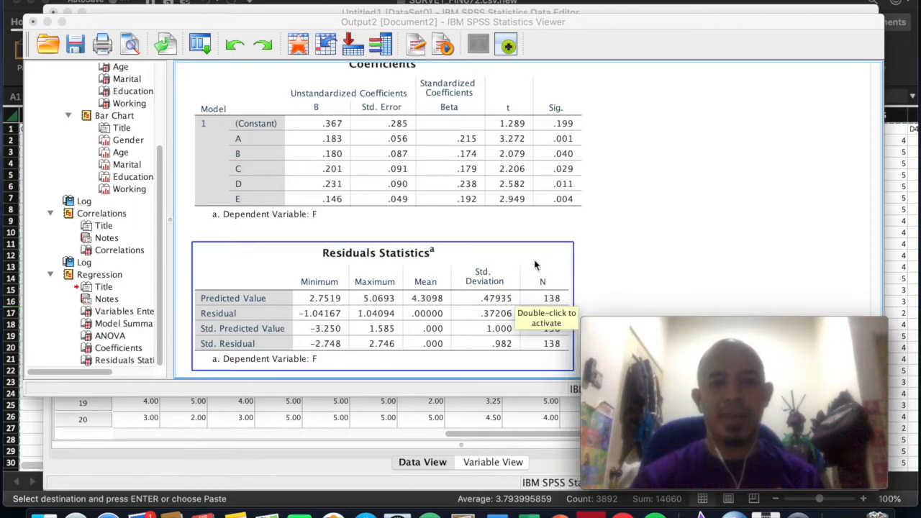
click(585, 232)
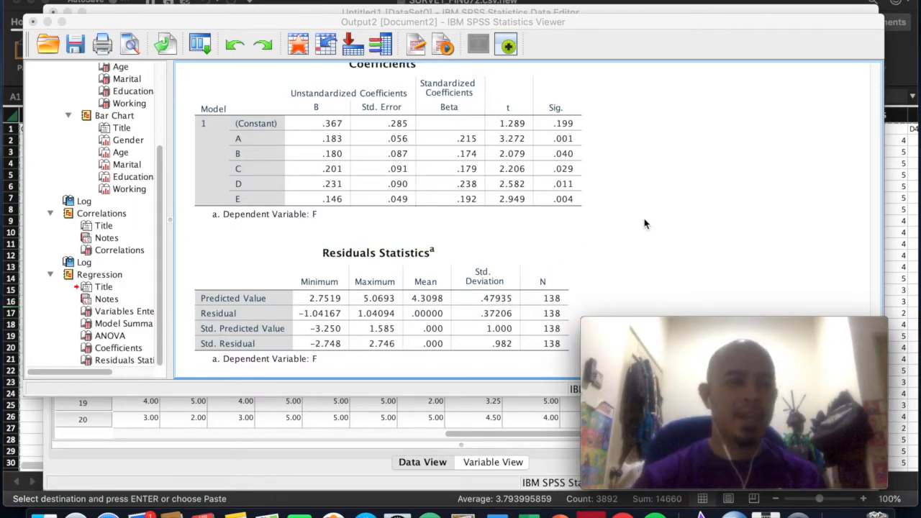